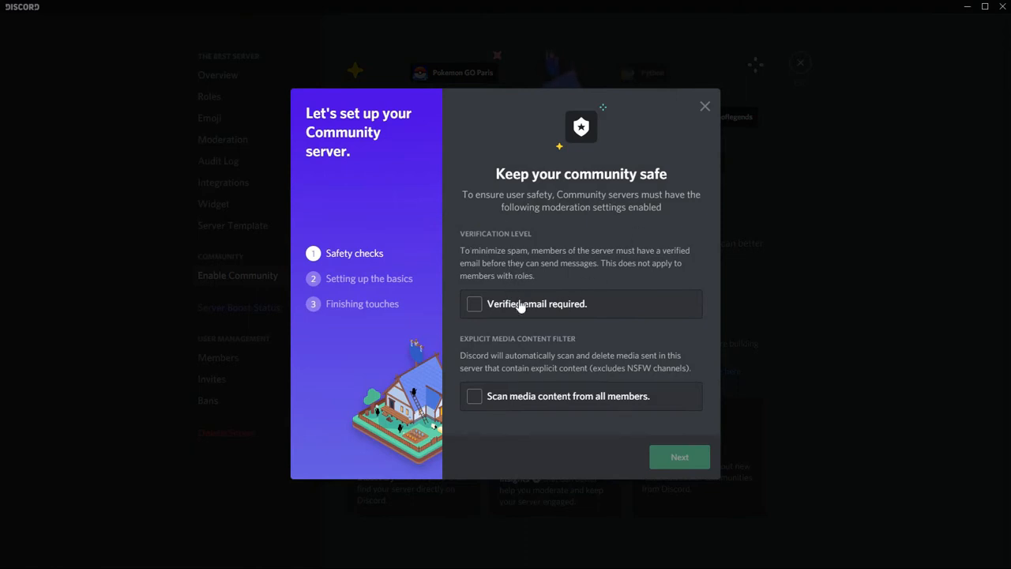
Step: Require verified email and media scanning for all members, and complete the Community safety checks
left_click(475, 306)
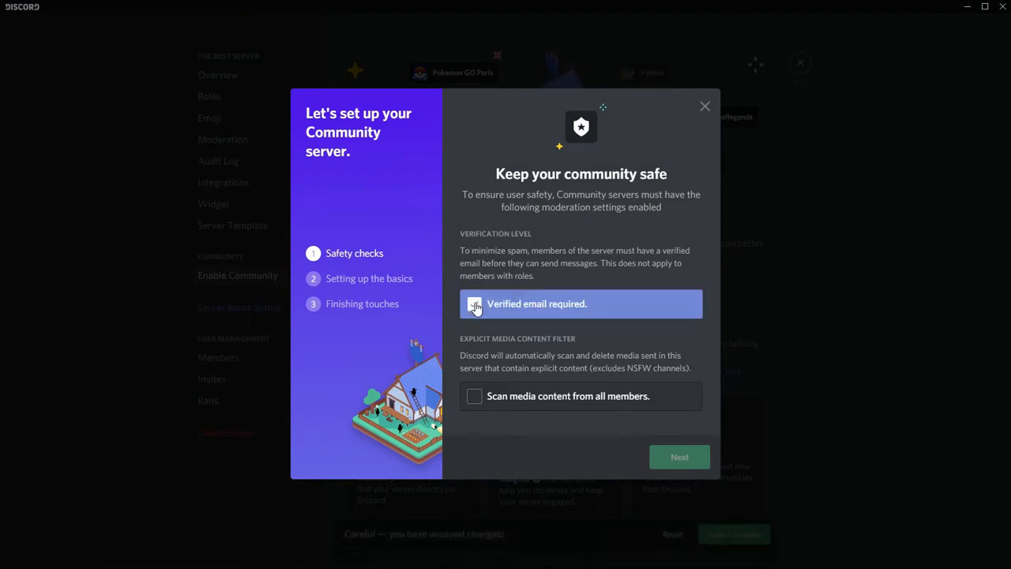
left_click(473, 401)
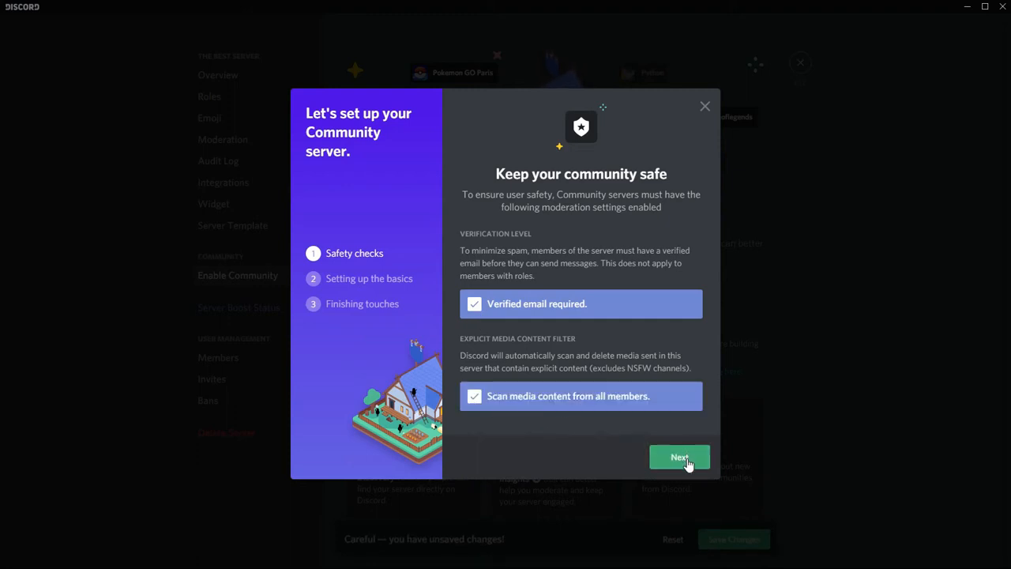
left_click(686, 465)
Step: Set #rules as the rules or guidelines channel and #announcements as the community updates channel, and continue the setup
left_click(533, 291)
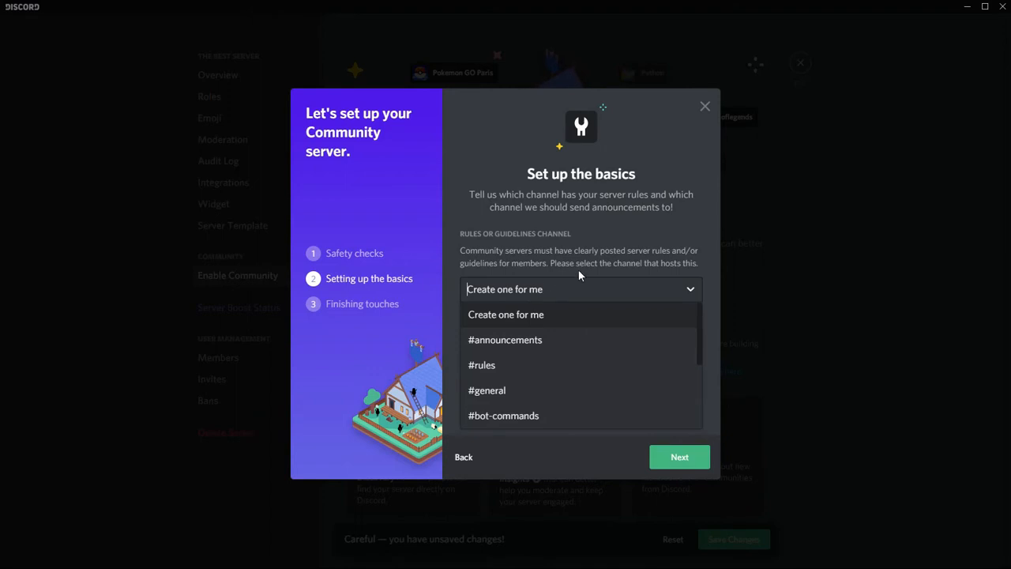
left_click(568, 294)
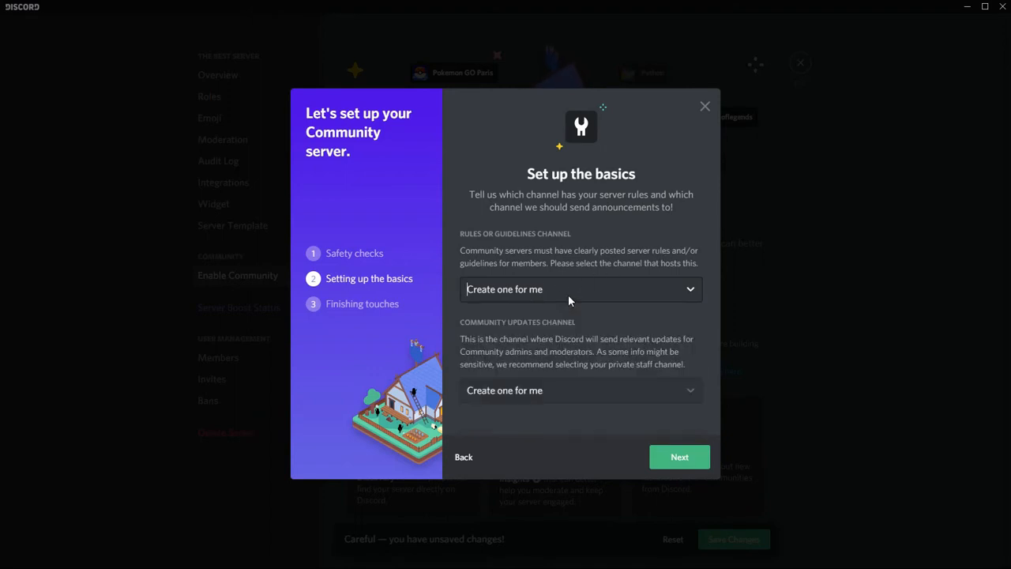
left_click(568, 292)
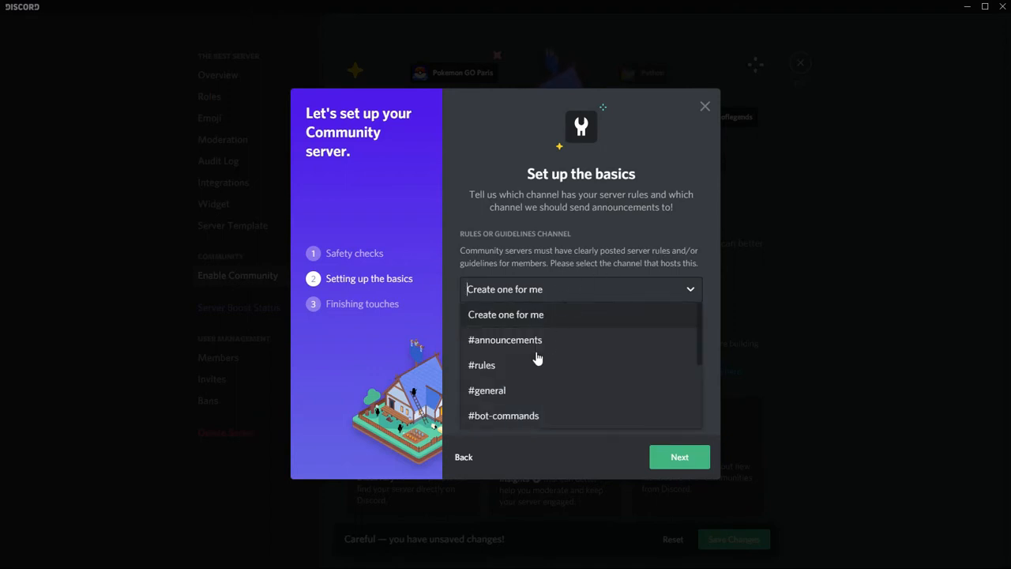
left_click(491, 366)
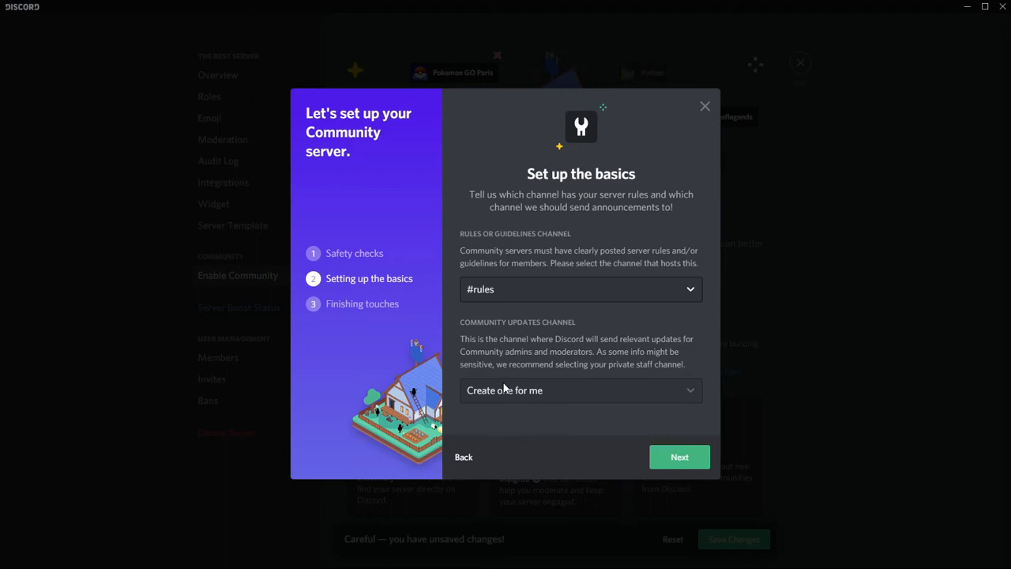
left_click(619, 389)
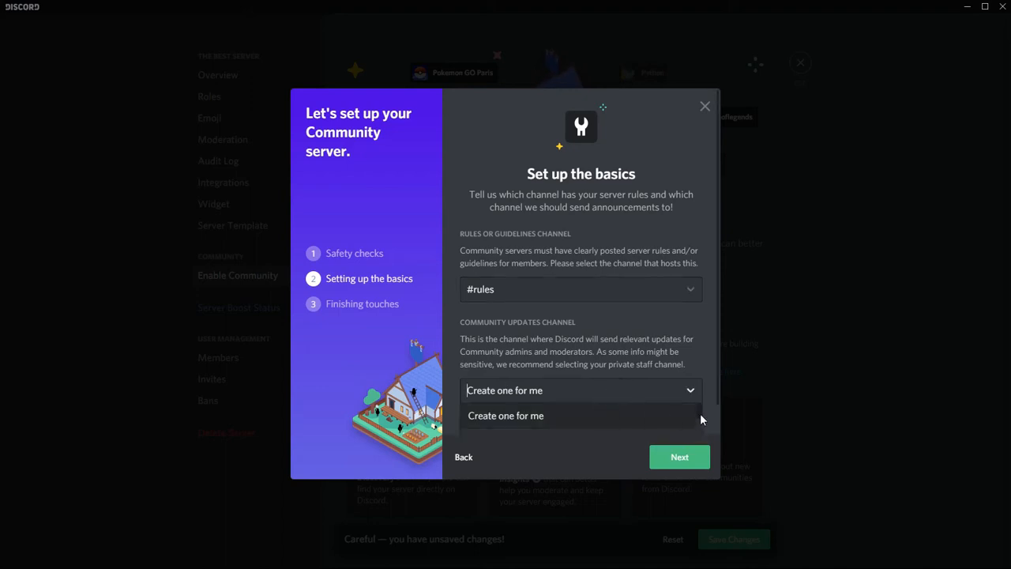
scroll(700, 417, "down", 1)
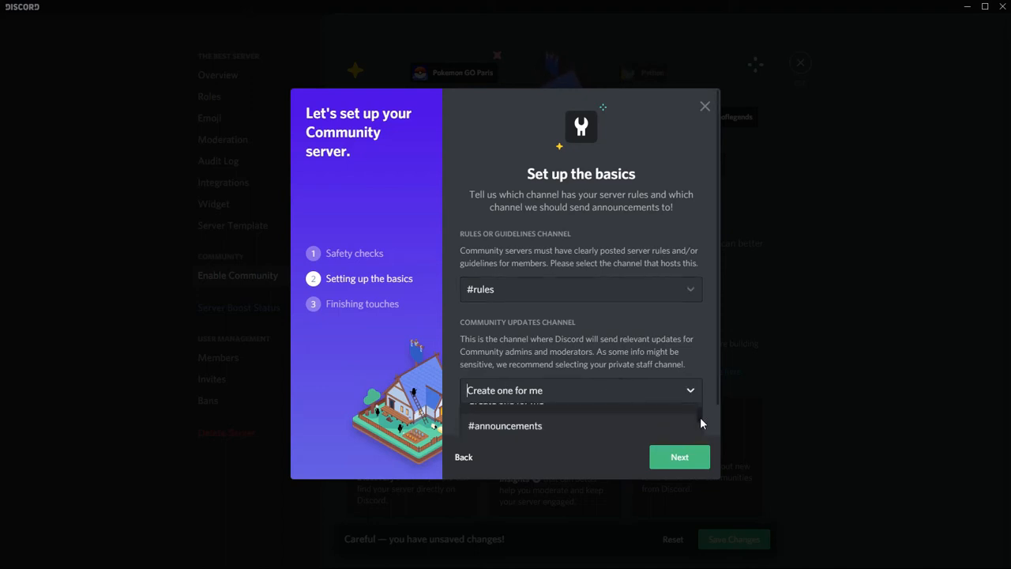
left_click(625, 424)
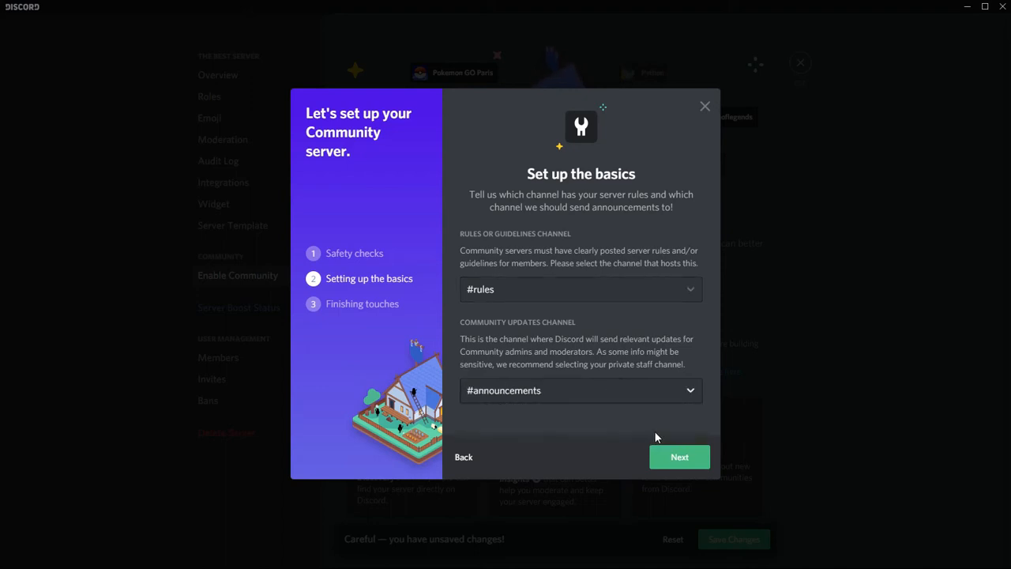
left_click(686, 460)
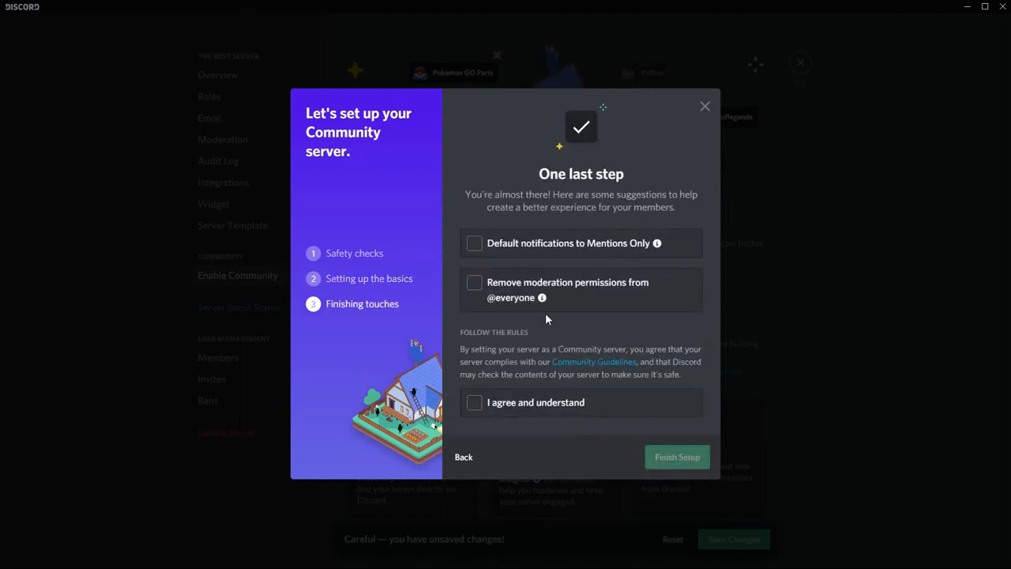
left_click(473, 246)
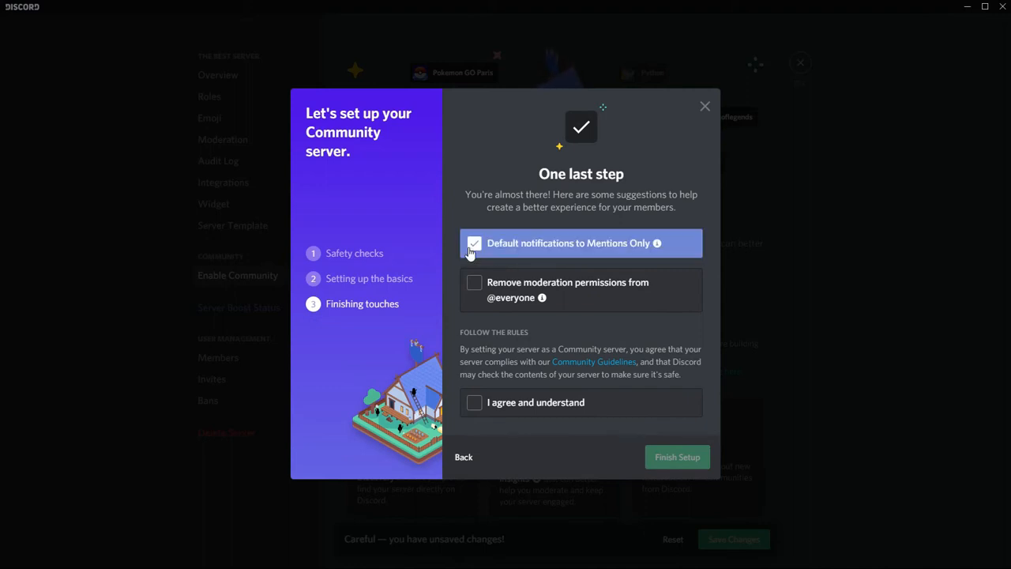
left_click(474, 283)
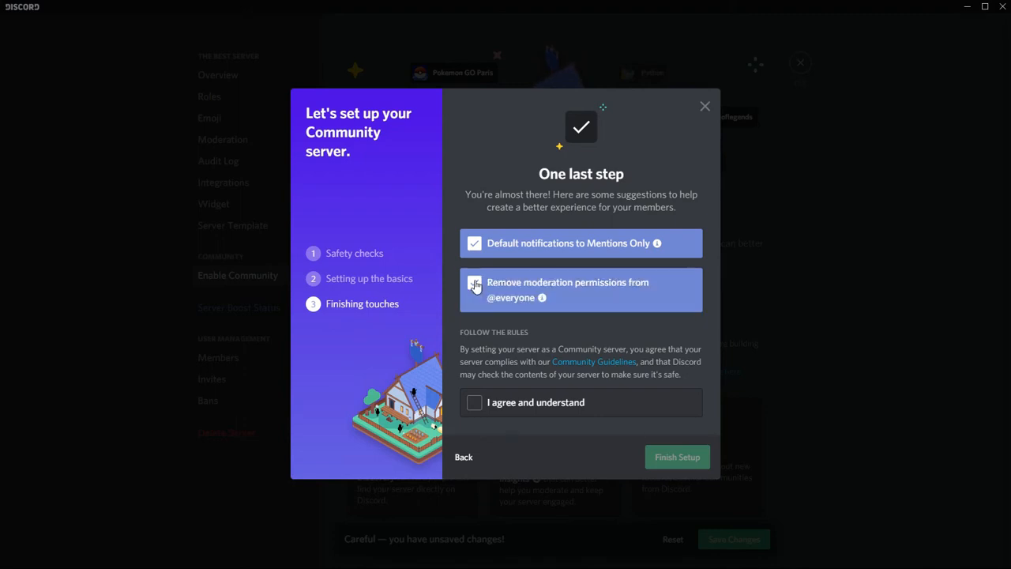
left_click(477, 406)
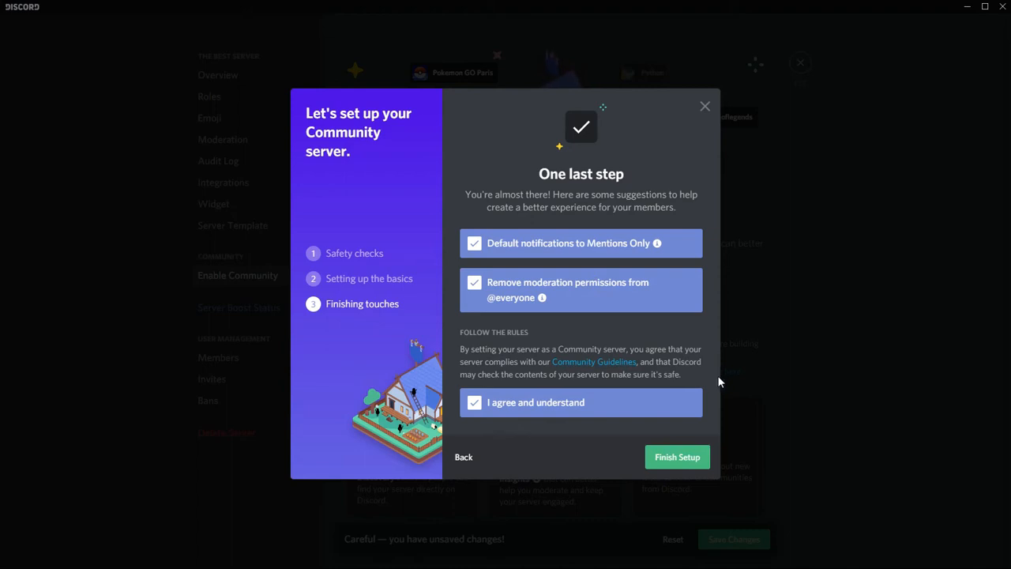
left_click(661, 456)
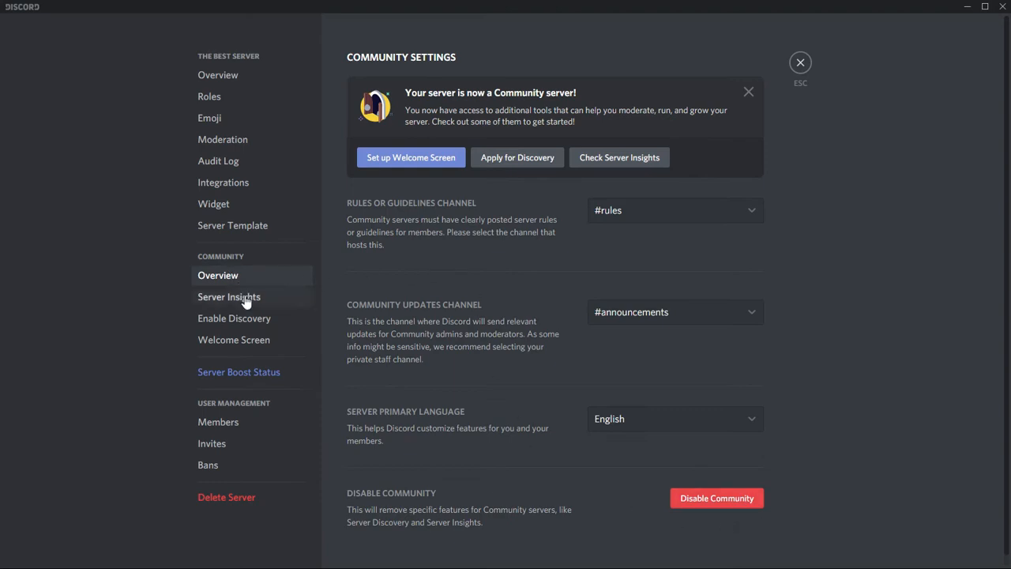
Step: Review the Welcome Screen example and the requirements for enabling Server Discovery
left_click(236, 341)
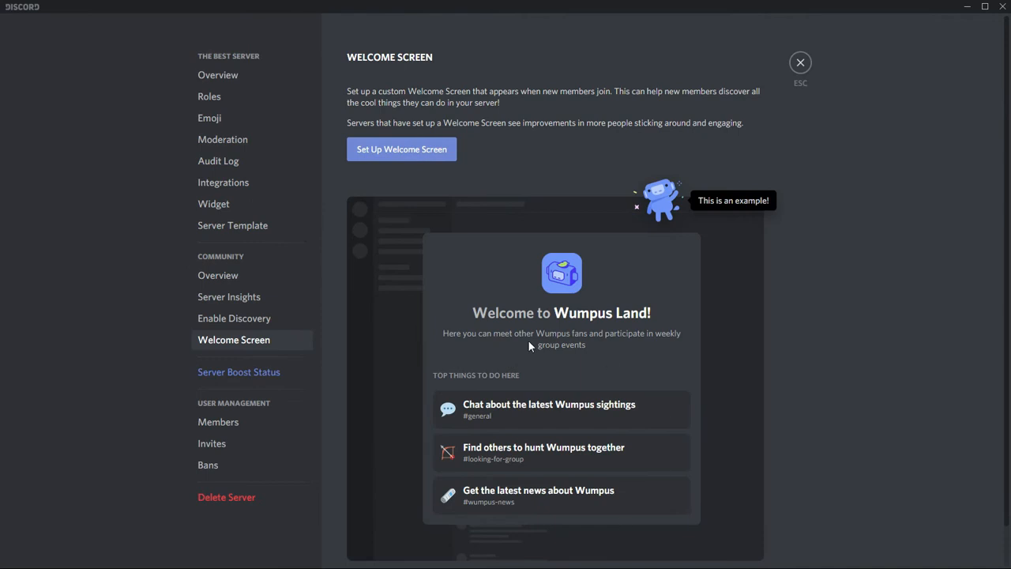
scroll(553, 387, "down", 1)
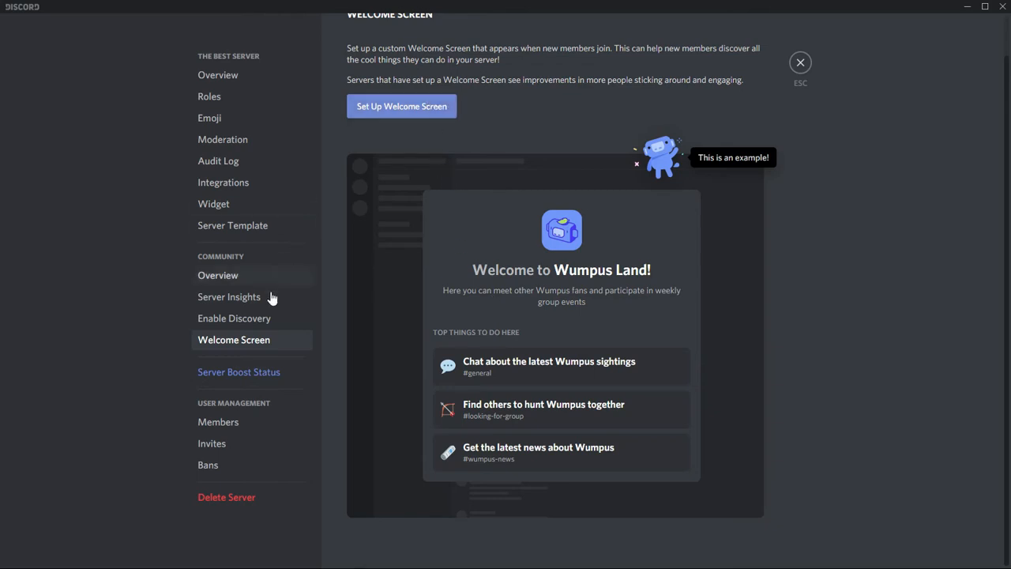
left_click(278, 315)
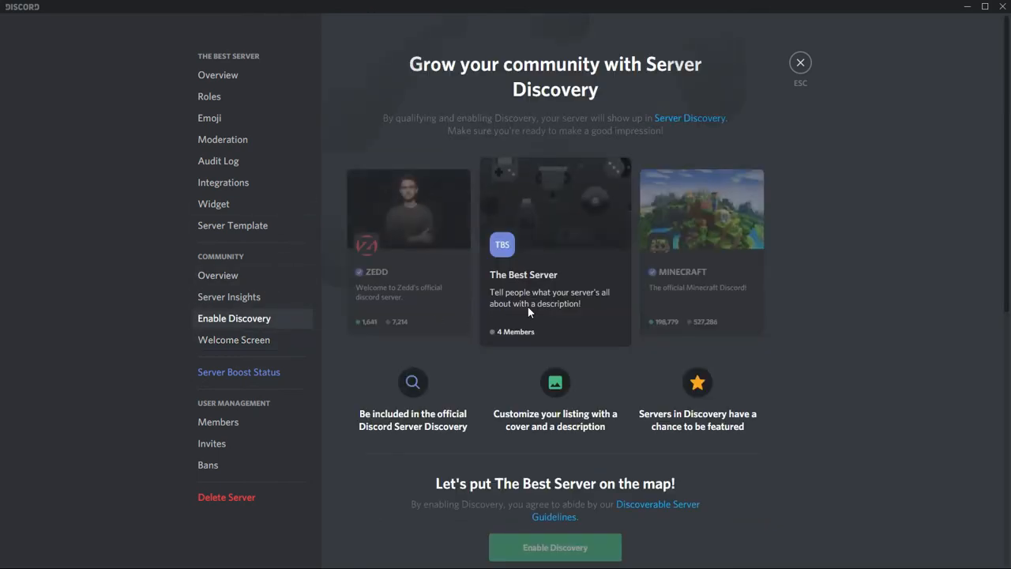
scroll(527, 311, "down", 5)
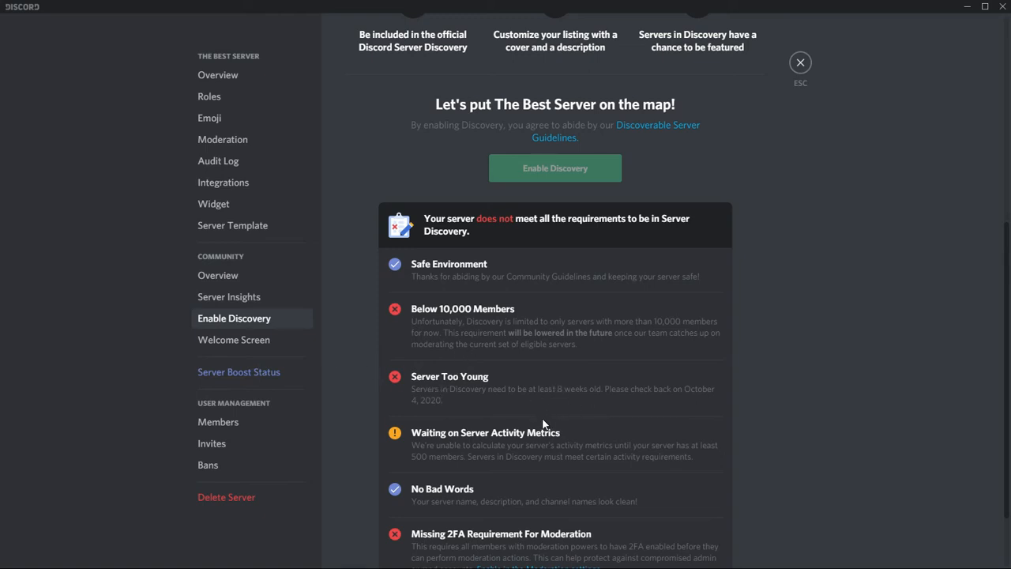
scroll(542, 424, "down", 2)
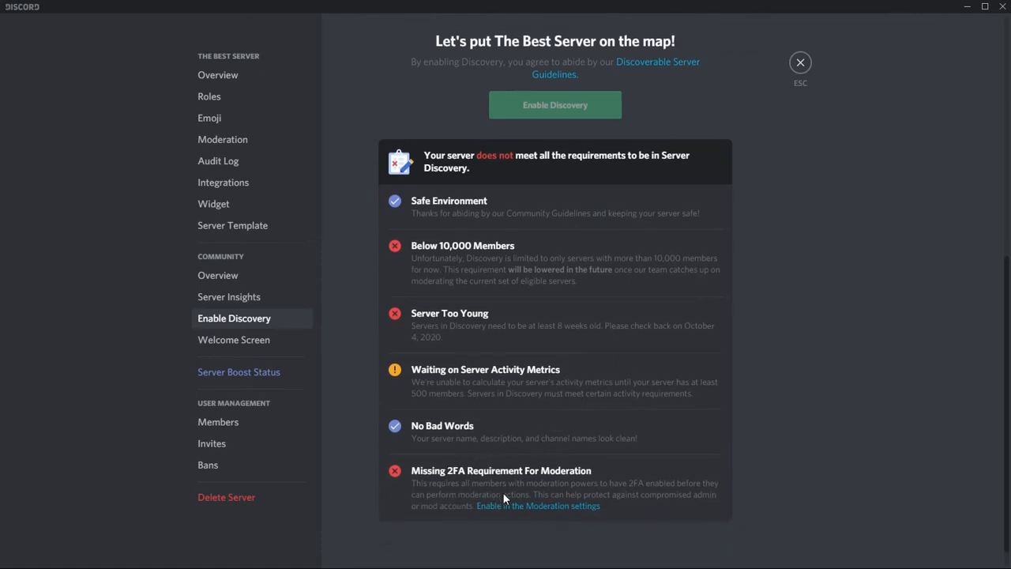
scroll(525, 485, "up", 10)
scroll(505, 407, "down", 2)
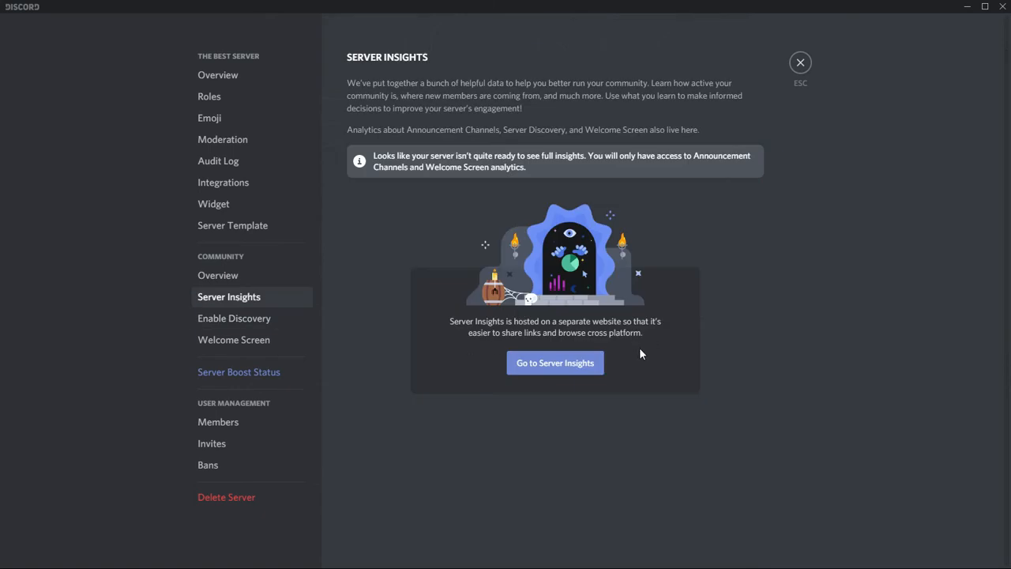
Step: Review the community overview settings and the announcements channel's settings, and return to the server
left_click(260, 280)
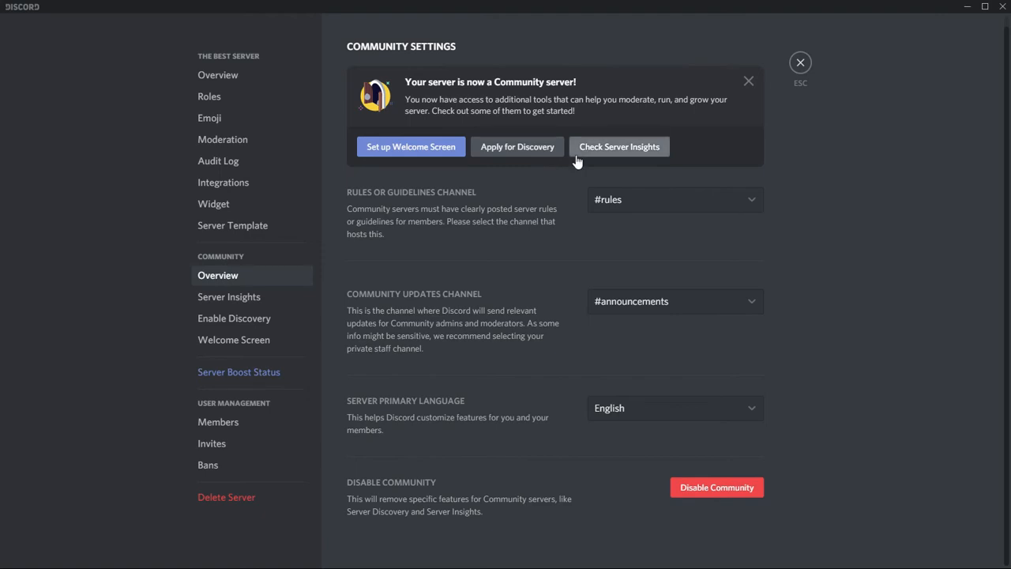
left_click(799, 63)
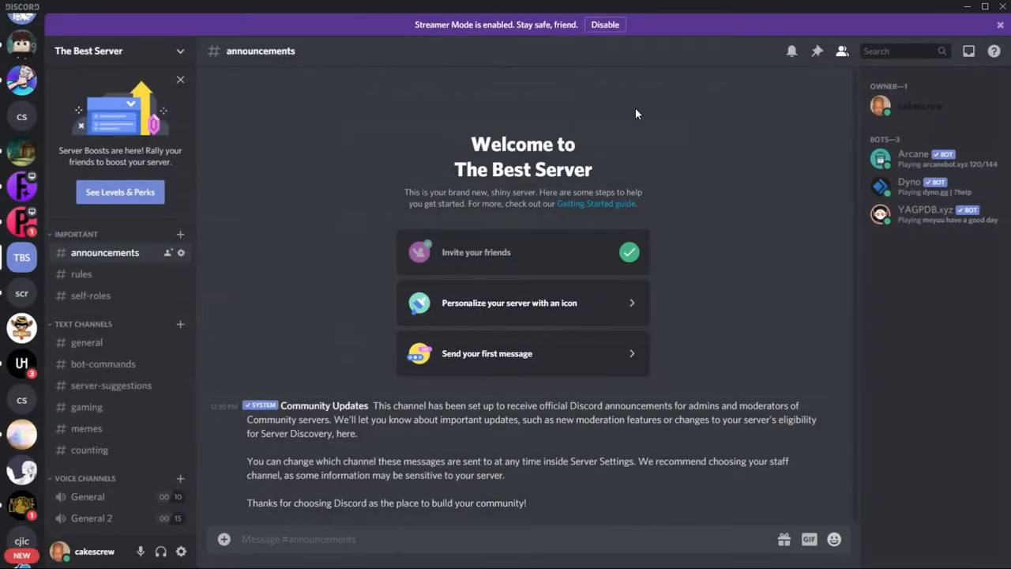
left_click(181, 254)
left_click(799, 61)
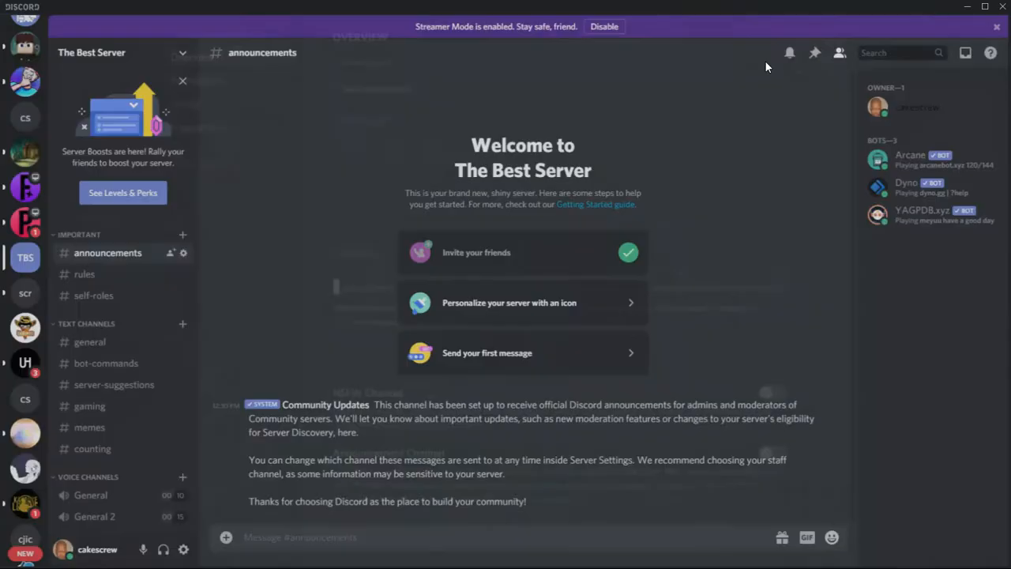
Step: Create an announcement channel named "annoucements" in the Important category
left_click(180, 235)
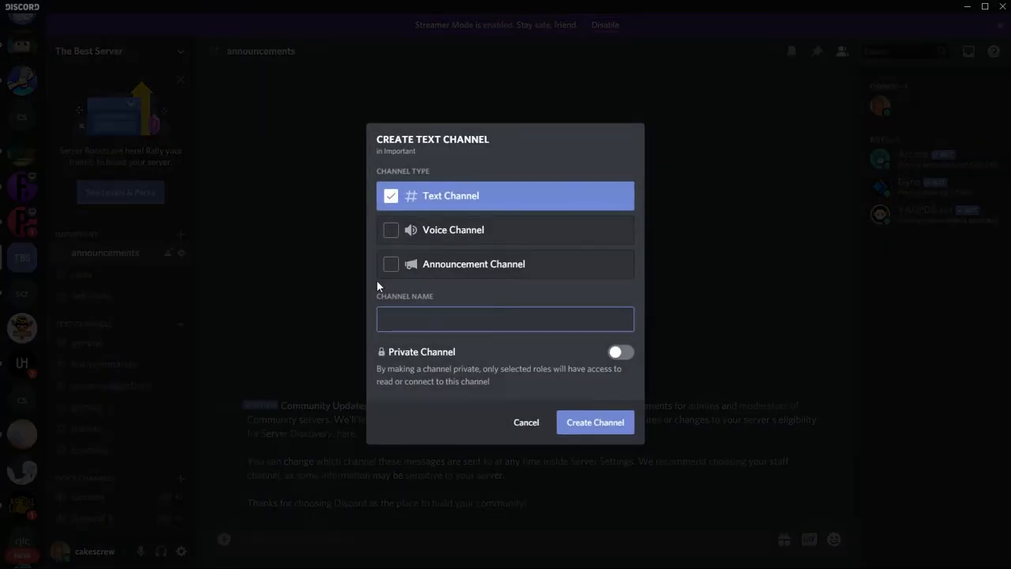
left_click(386, 265)
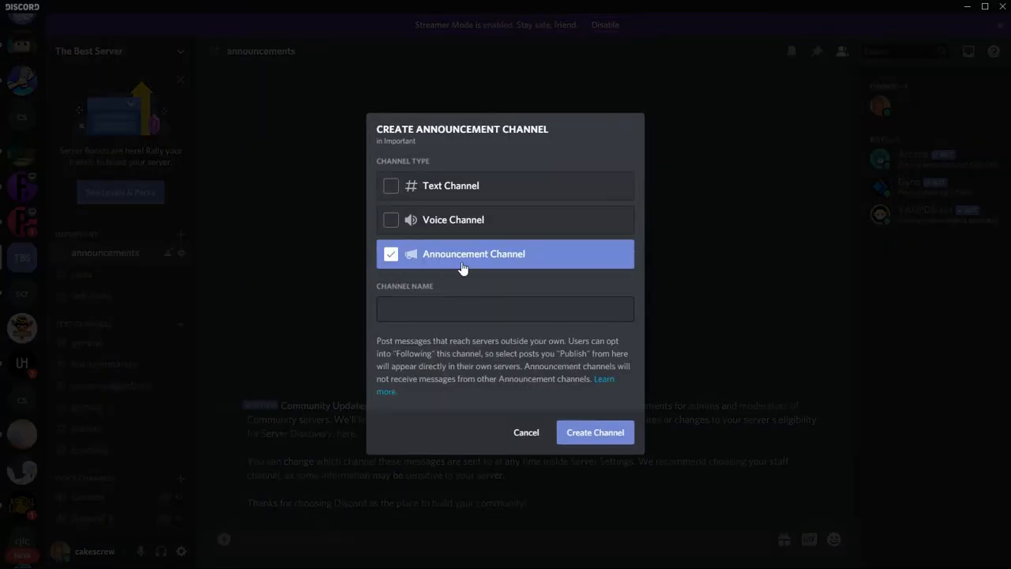
left_click(567, 435)
left_click(481, 299)
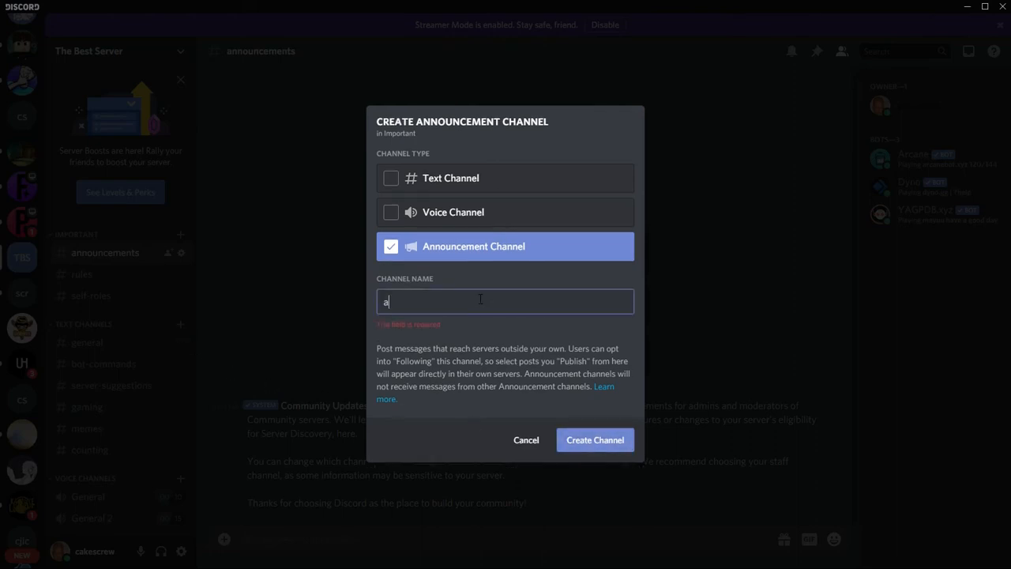
type("announcements")
left_click(576, 439)
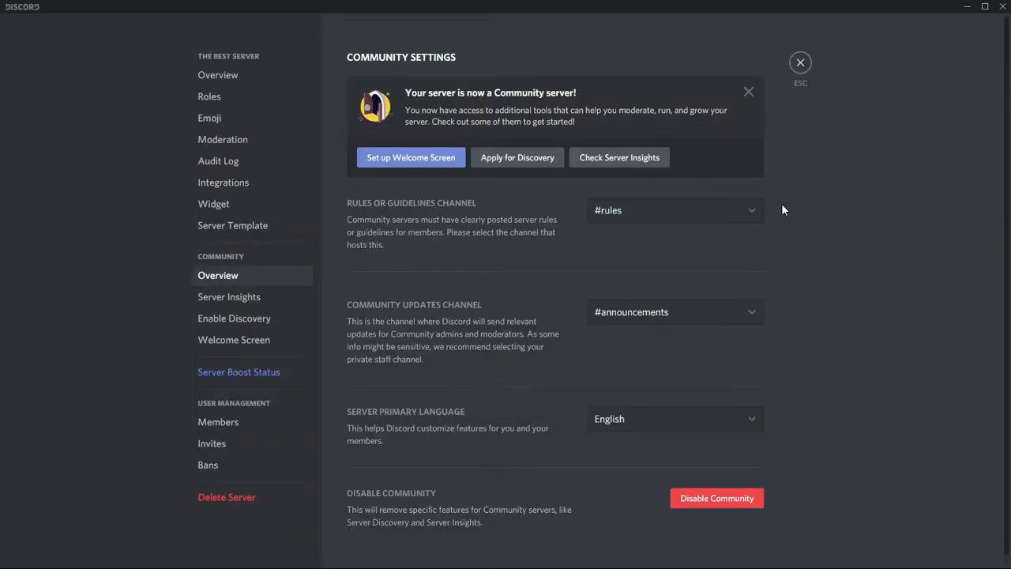
Step: Leave the community settings and start a new text channel on the server, making it private
left_click(800, 62)
scroll(173, 302, "down", 2)
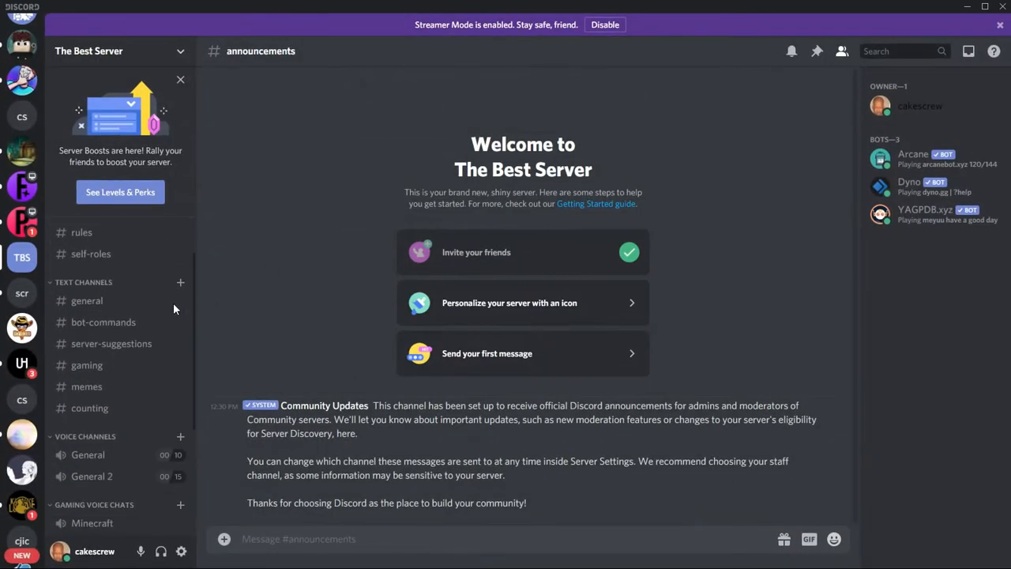
left_click(190, 53)
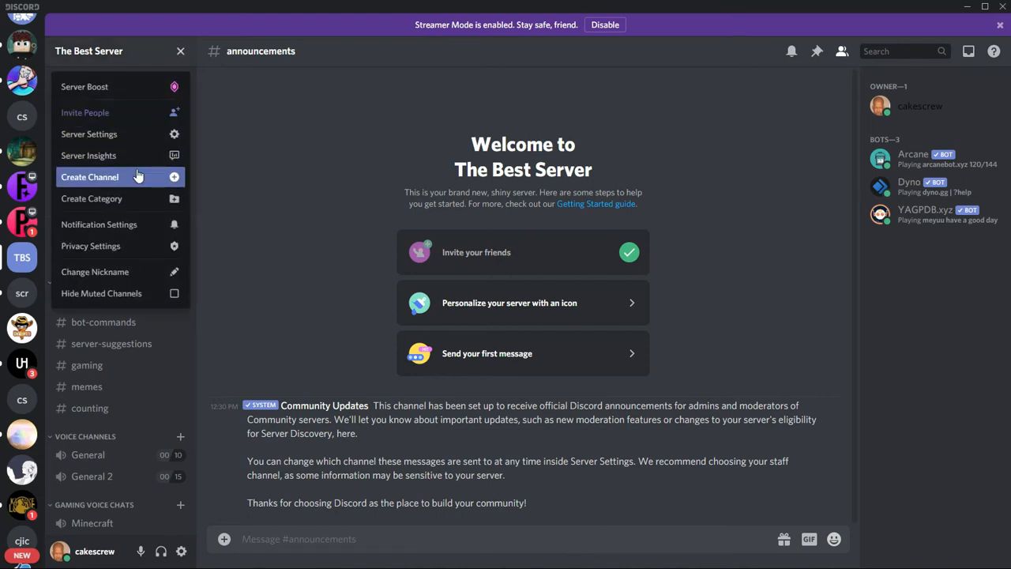
left_click(139, 176)
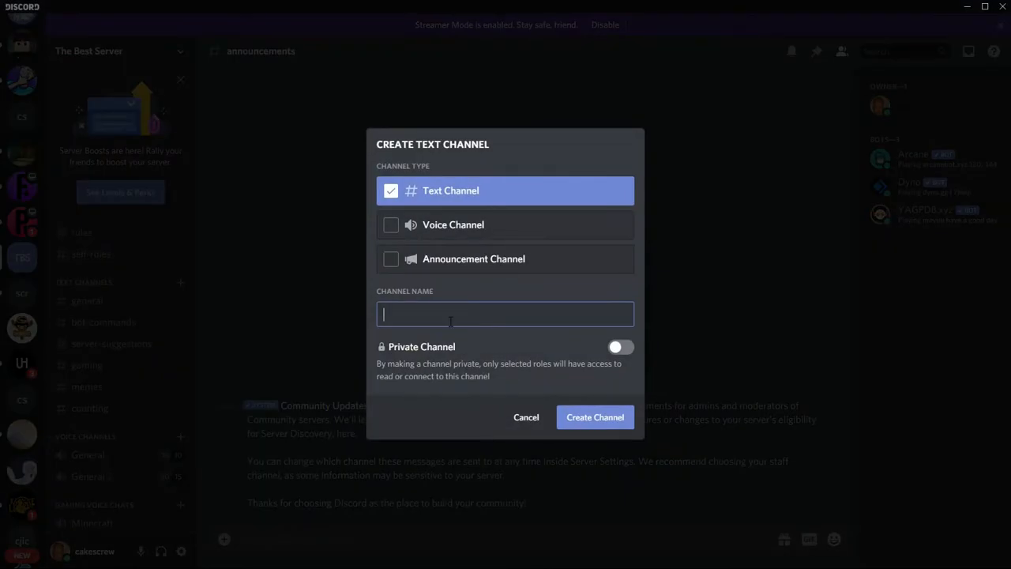
left_click(618, 347)
scroll(482, 354, "down", 1)
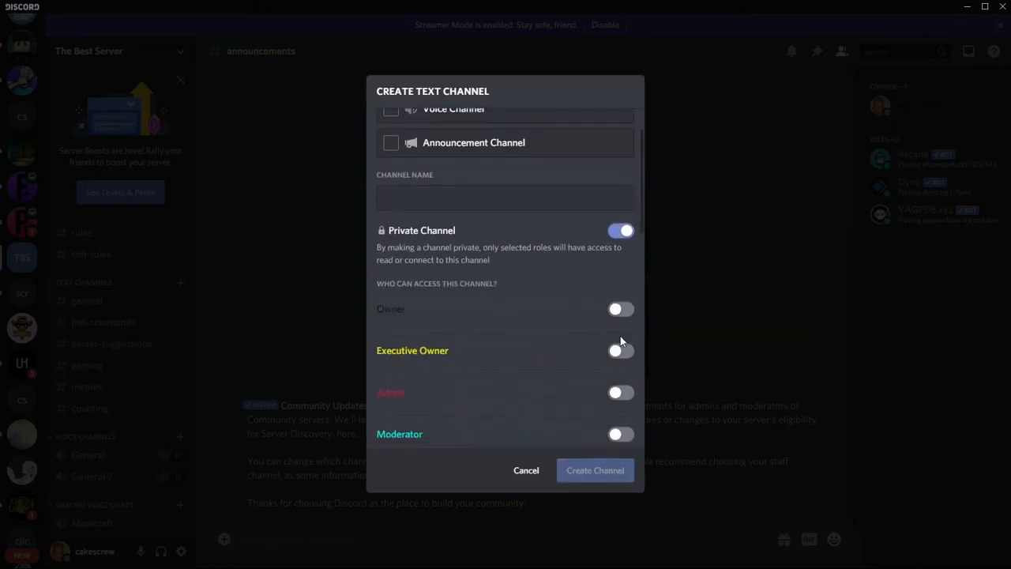
Step: Give the Owner, Executive Owner, Admin, Moderator and Helper roles access and create the private channel as staff-chat
left_click(613, 311)
left_click(614, 393)
left_click(617, 352)
scroll(595, 375, "down", 2)
left_click(621, 307)
left_click(620, 349)
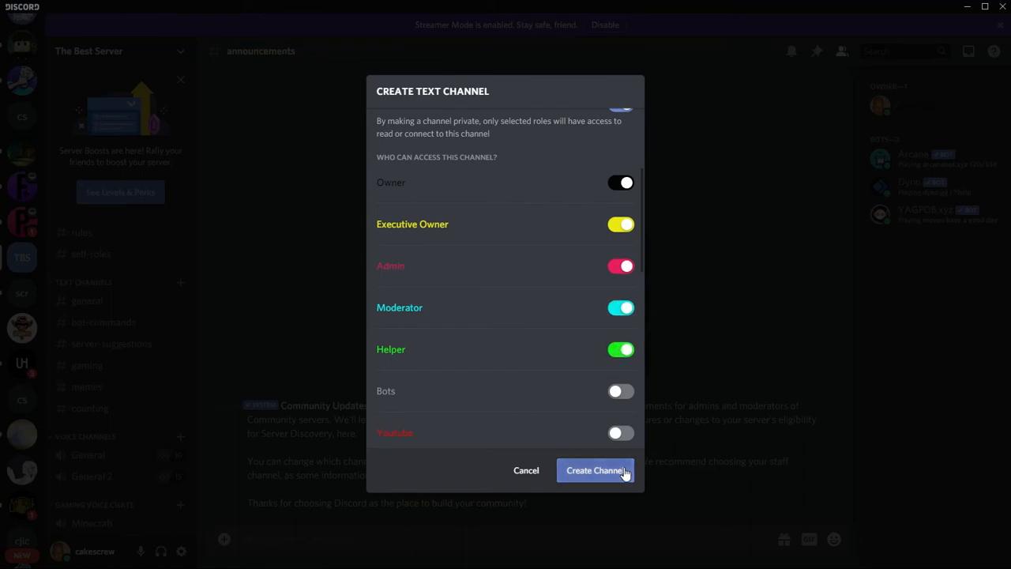
left_click(569, 479)
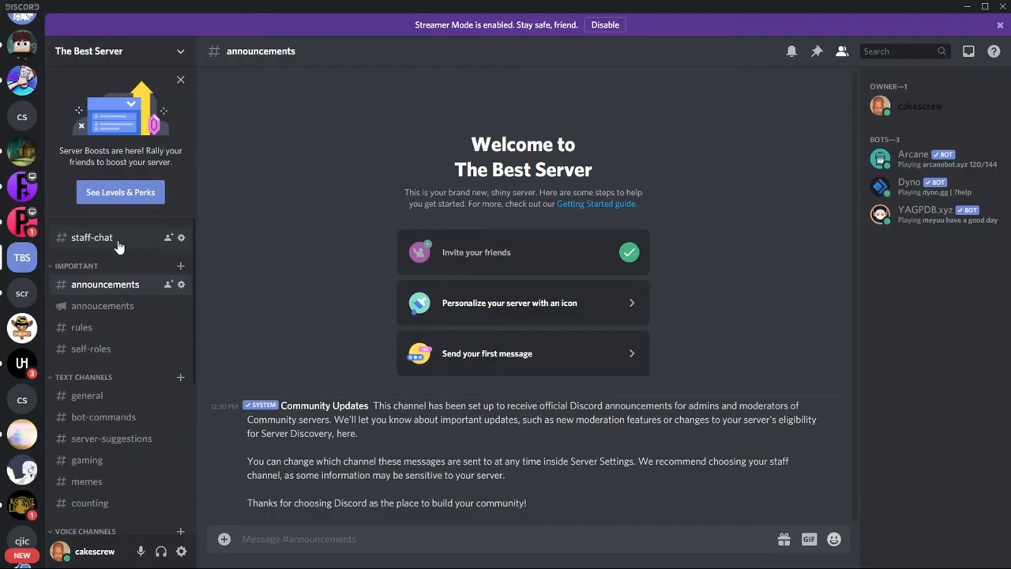
Step: Set the server's community updates channel to #staff-chat, save the changes and leave the server settings
left_click(93, 60)
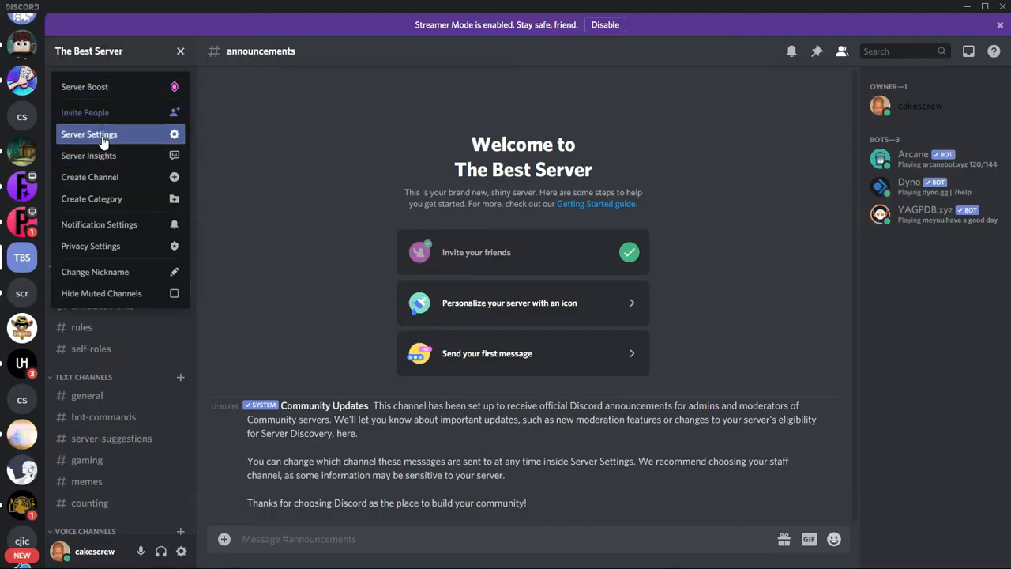
left_click(88, 134)
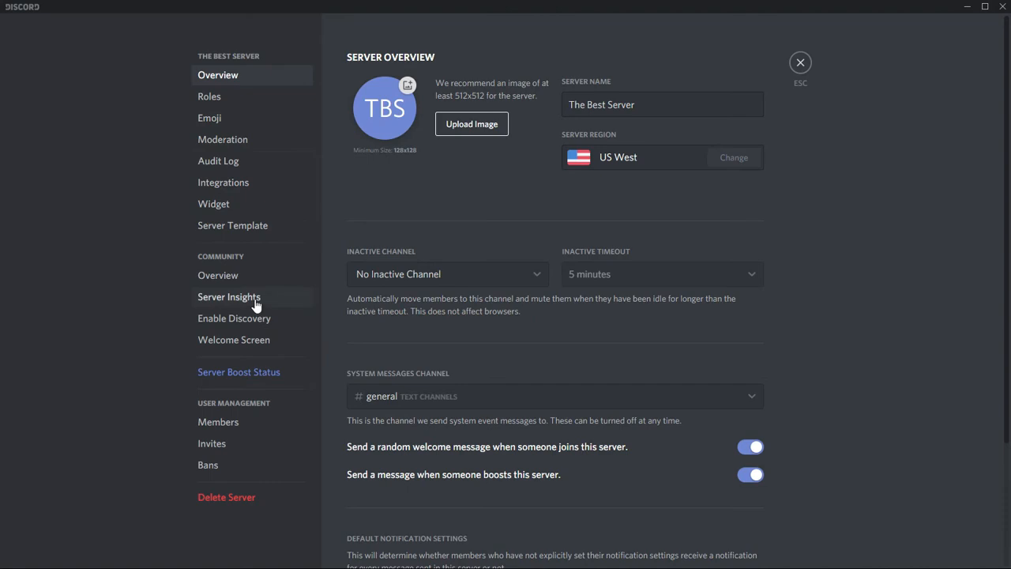
left_click(258, 278)
left_click(649, 312)
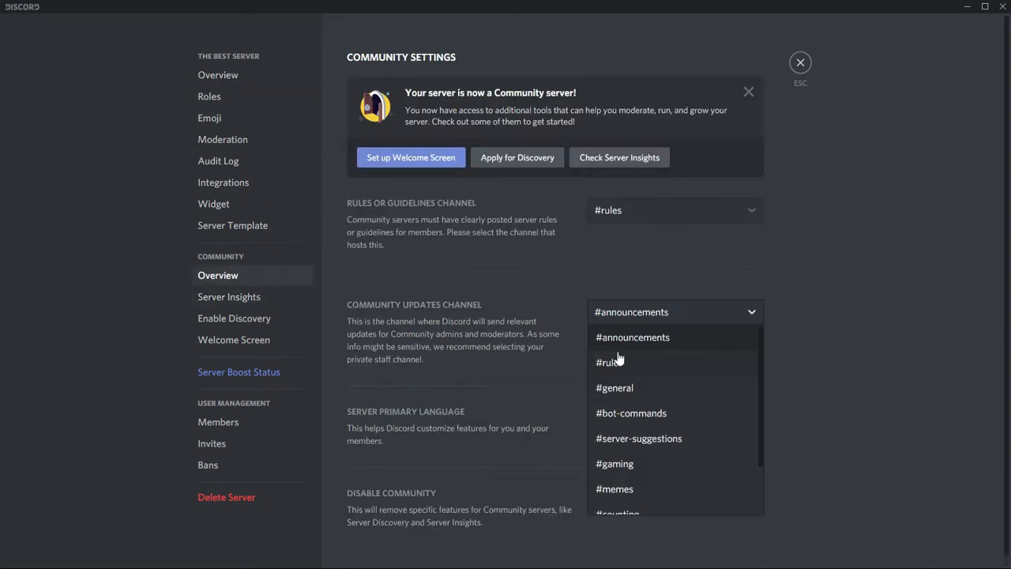
scroll(645, 399, "down", 2)
left_click(627, 512)
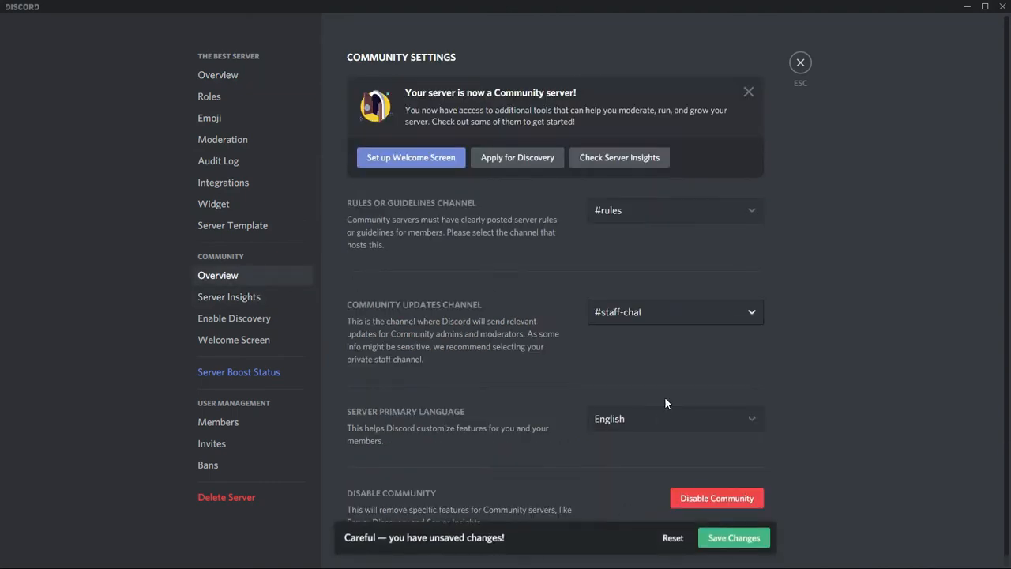
left_click(734, 547)
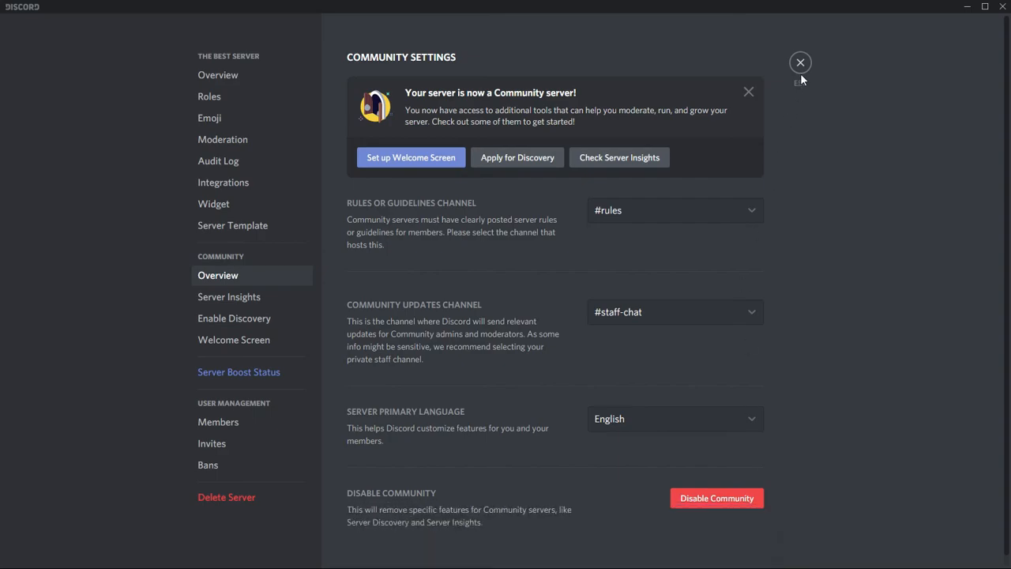
left_click(800, 65)
Step: Delete the old "announcements" text channel from the Important category, keeping the "annoucements" announcement channel
left_click(94, 308)
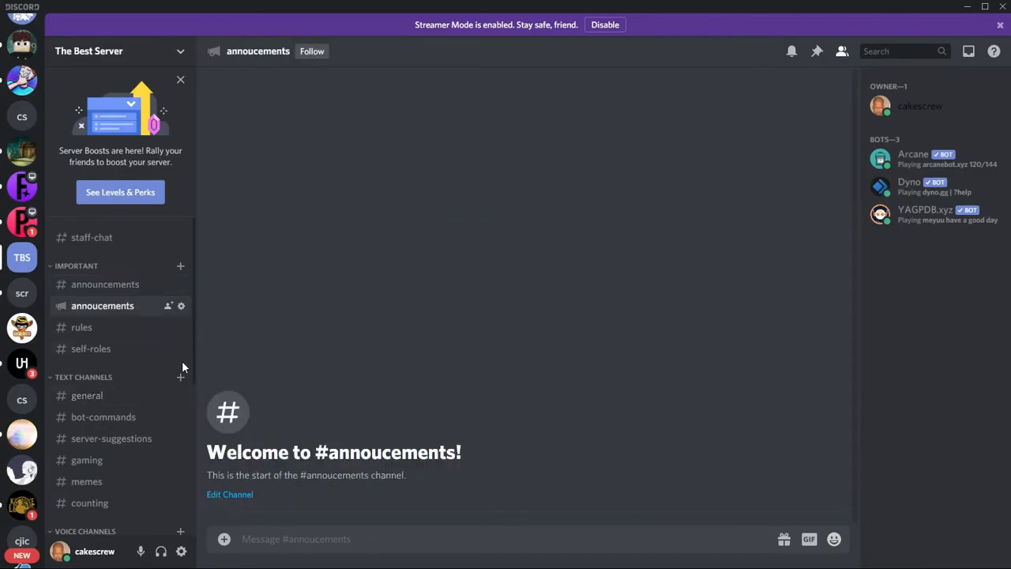
left_click(114, 288)
left_click(181, 284)
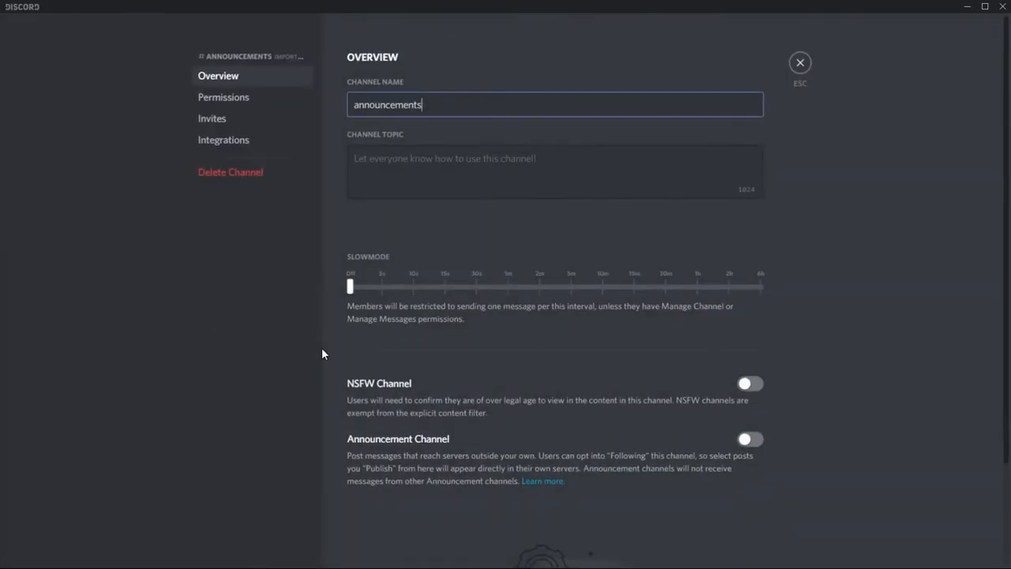
left_click(247, 177)
left_click(597, 327)
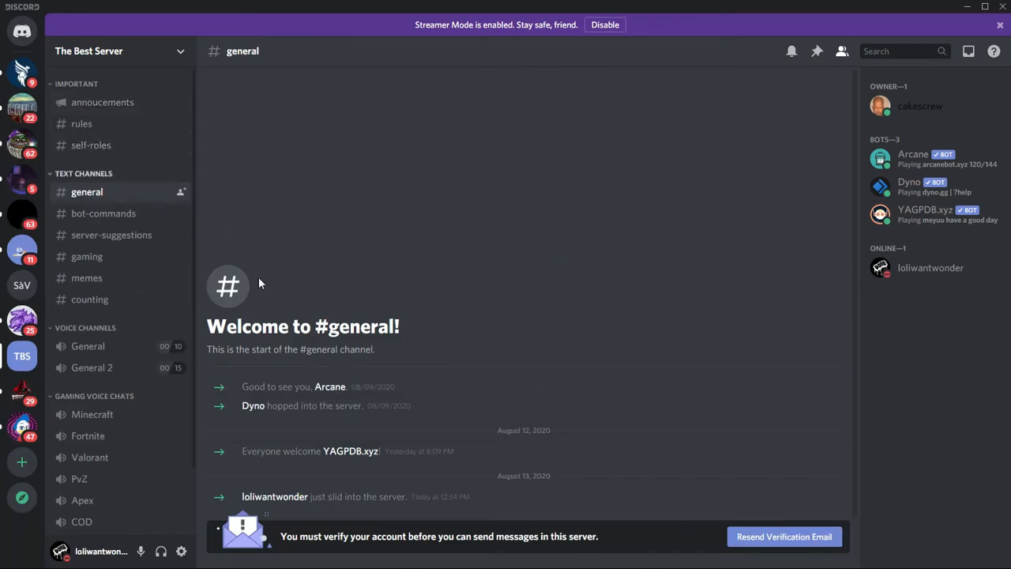
Step: Follow The Best Server's annoucements channel, sending its updates to the announcements channel of Chill/ Gaming Zone
left_click(126, 103)
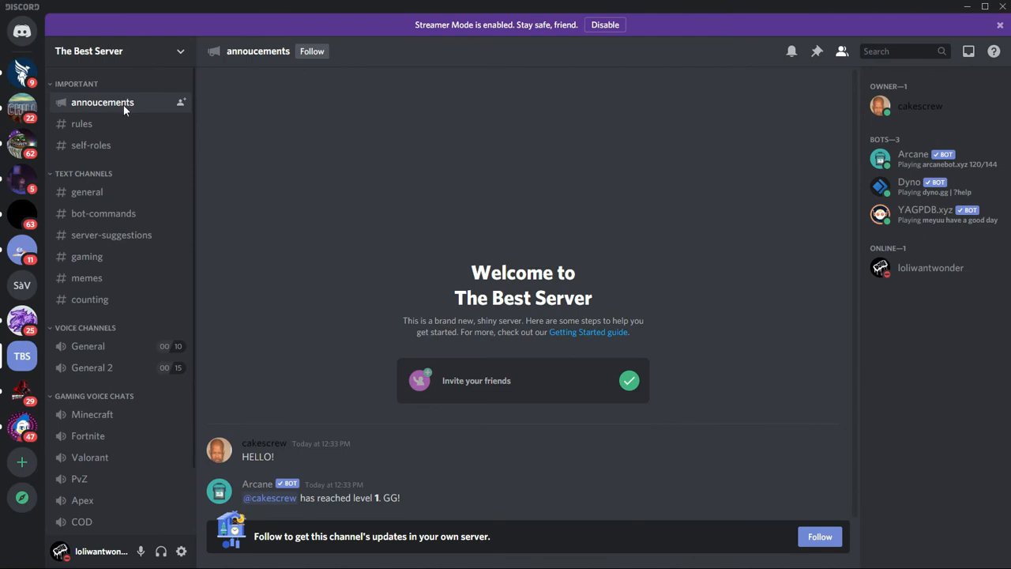
left_click(818, 537)
left_click(454, 287)
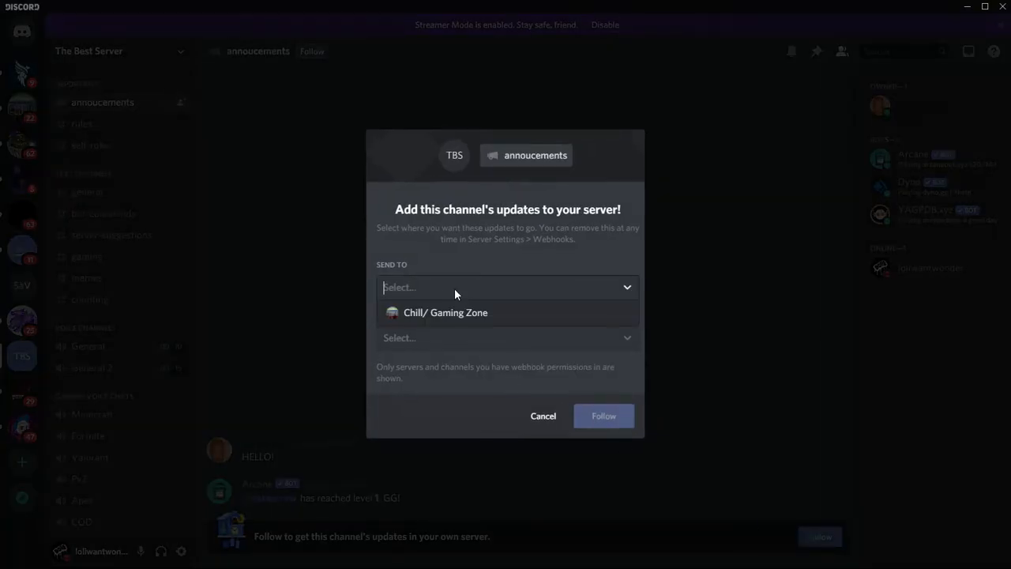
left_click(447, 313)
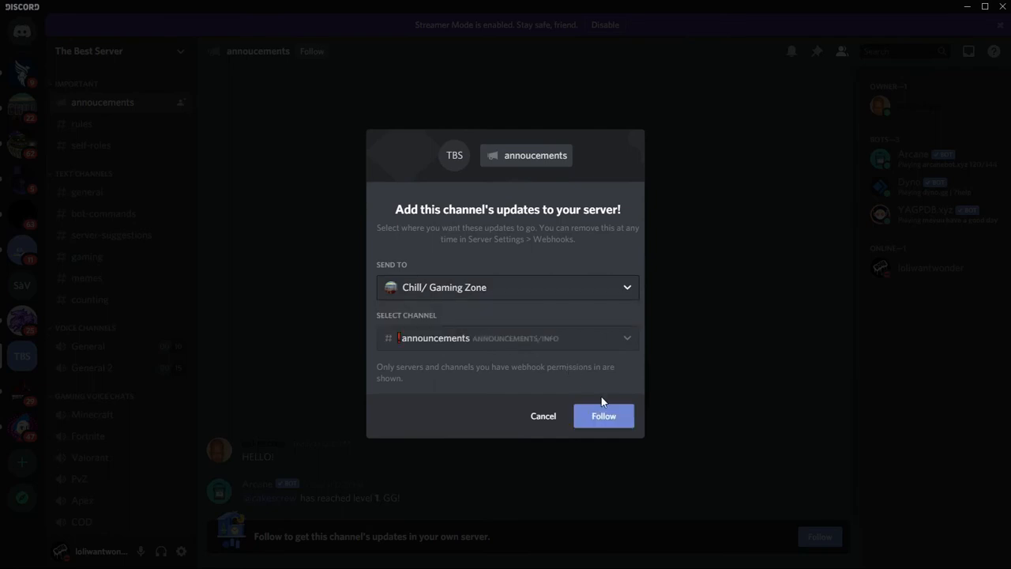
left_click(591, 415)
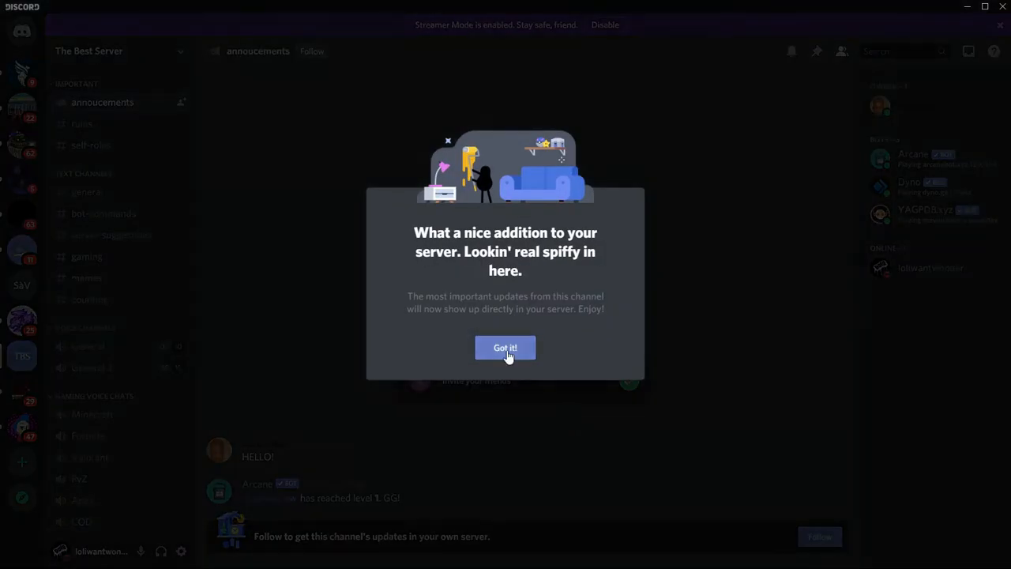
left_click(506, 350)
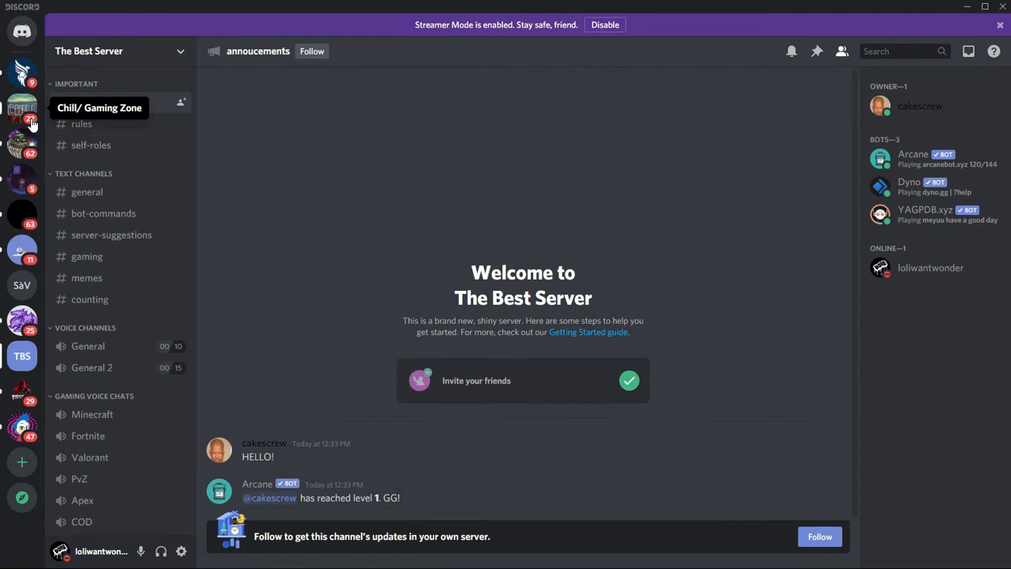
Step: Check the announcements channel of Chill/ Gaming Zone for the newly followed channel, comparing it with The Best Server's annoucements channel
left_click(29, 118)
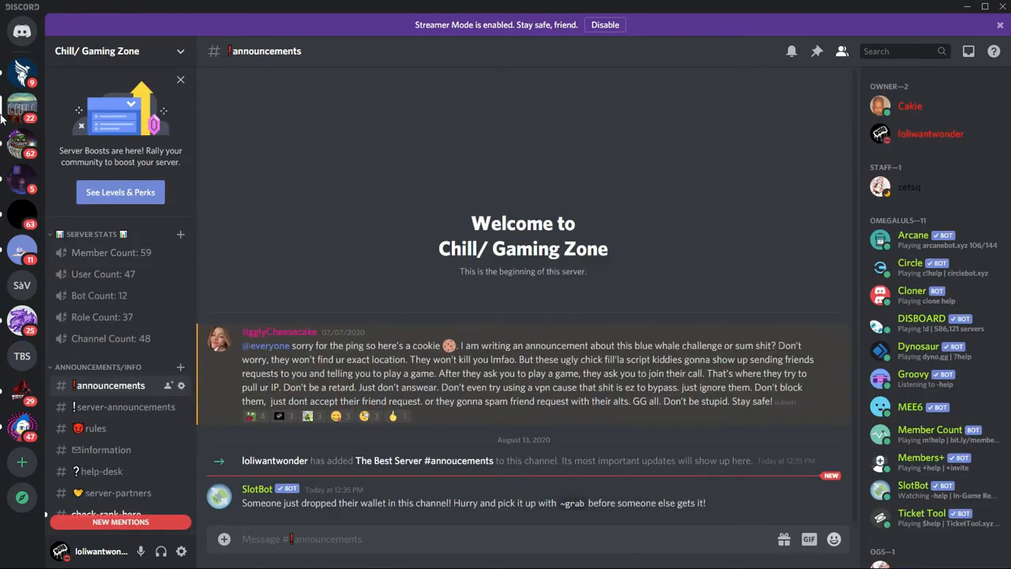
left_click(22, 73)
left_click(28, 114)
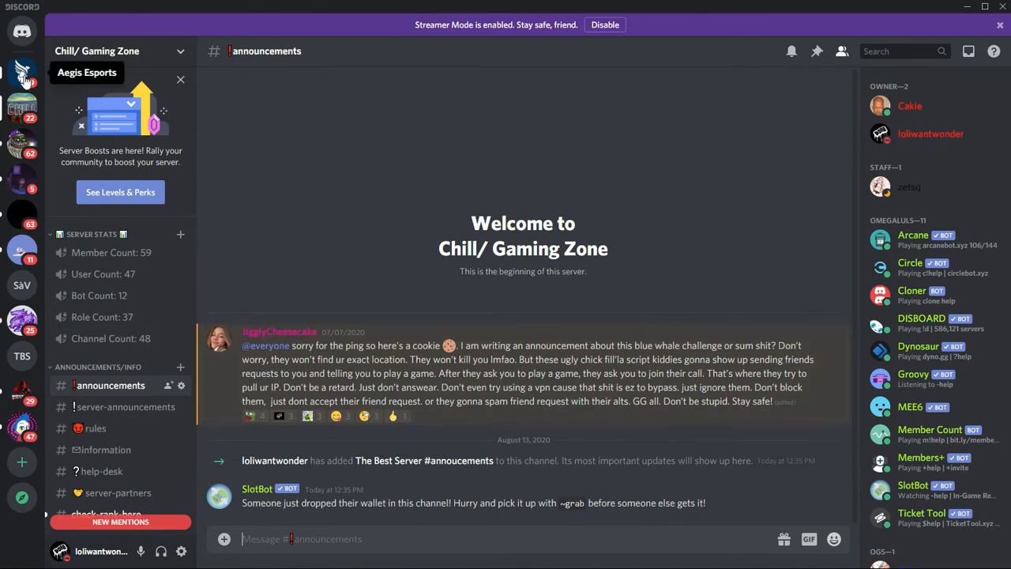
left_click(34, 364)
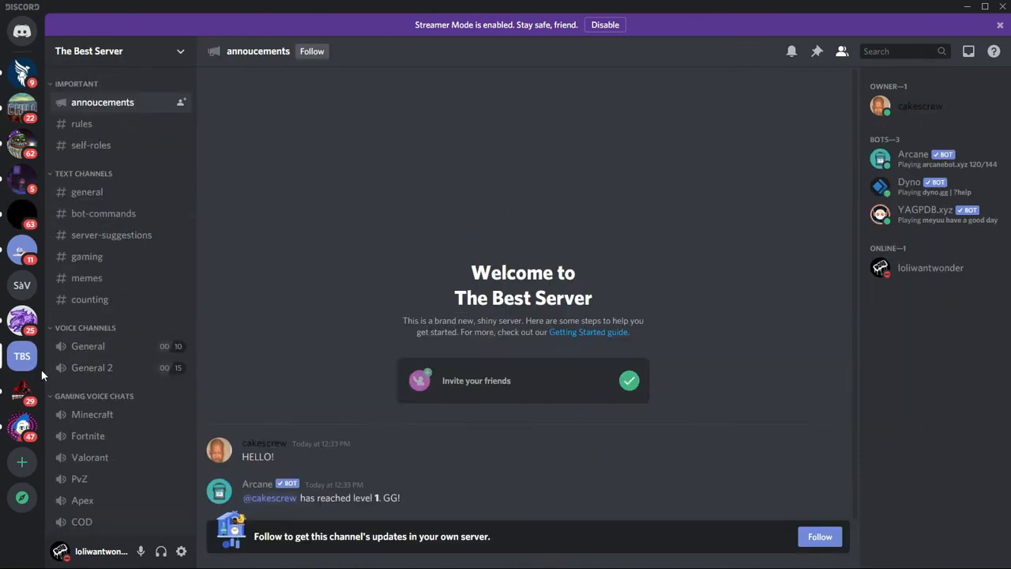
left_click(22, 108)
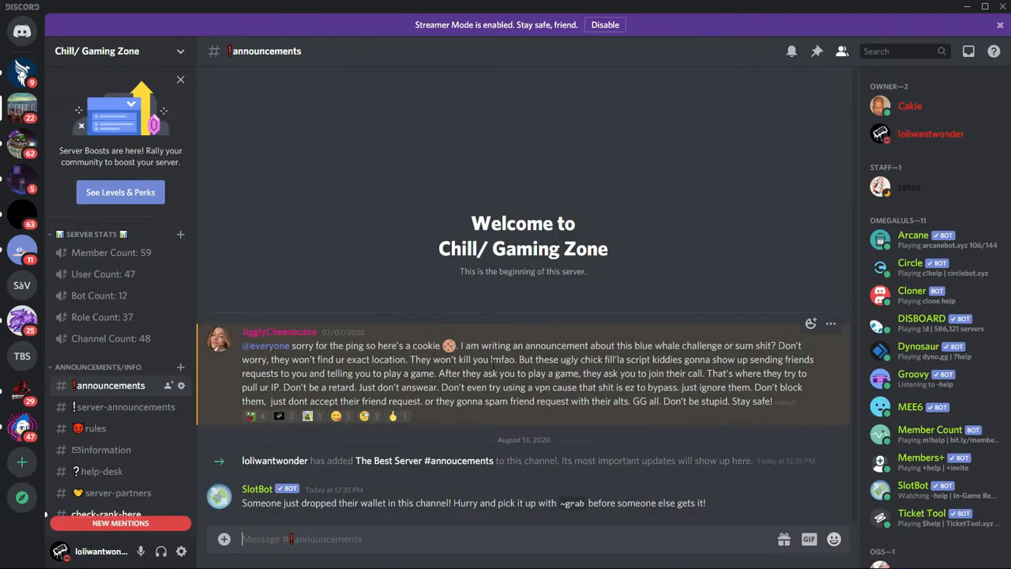
Step: Return to The Best Server and publish the "Yo" message in annoucements to all following servers
left_click(22, 357)
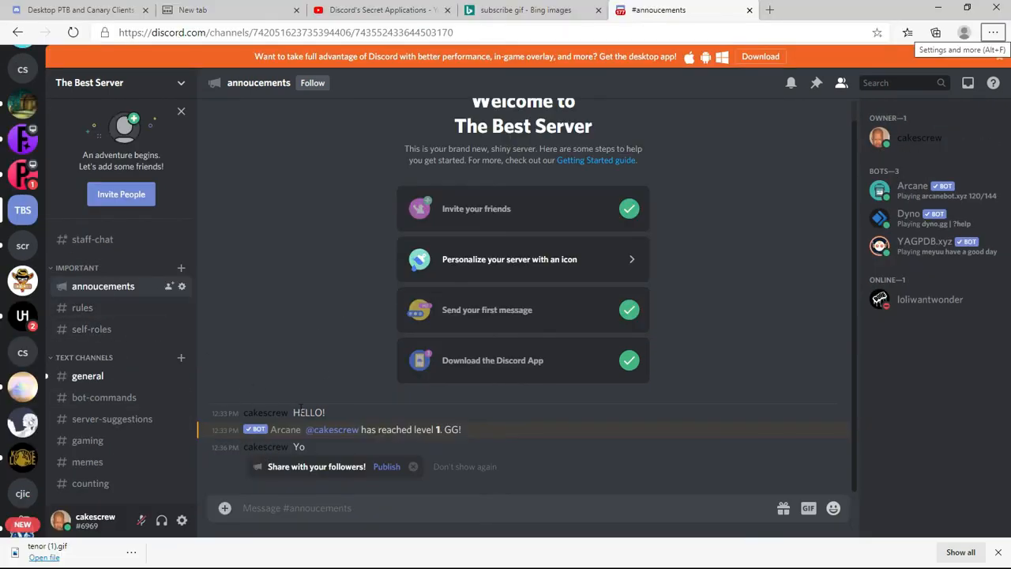
left_click(385, 468)
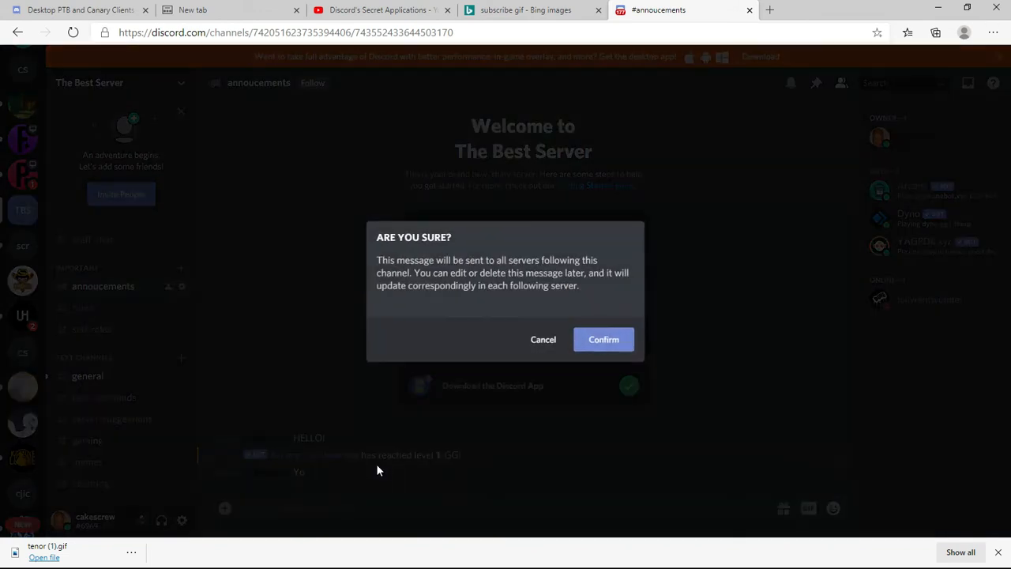
left_click(614, 340)
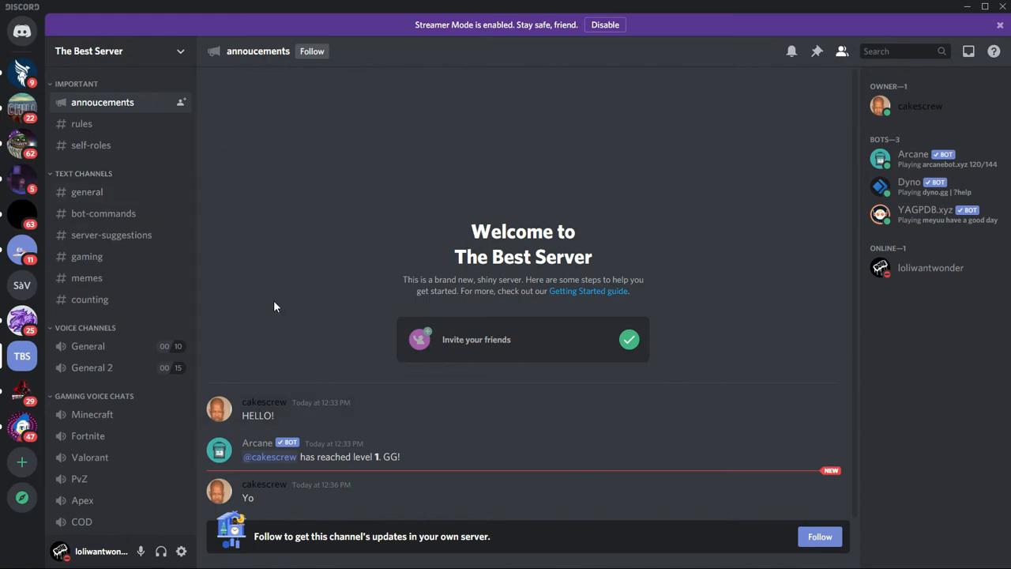
Step: Follow the annoucements channel again for Chill/ Gaming Zone and view the published message in that server's announcements channel
left_click(821, 540)
left_click(589, 420)
left_click(507, 354)
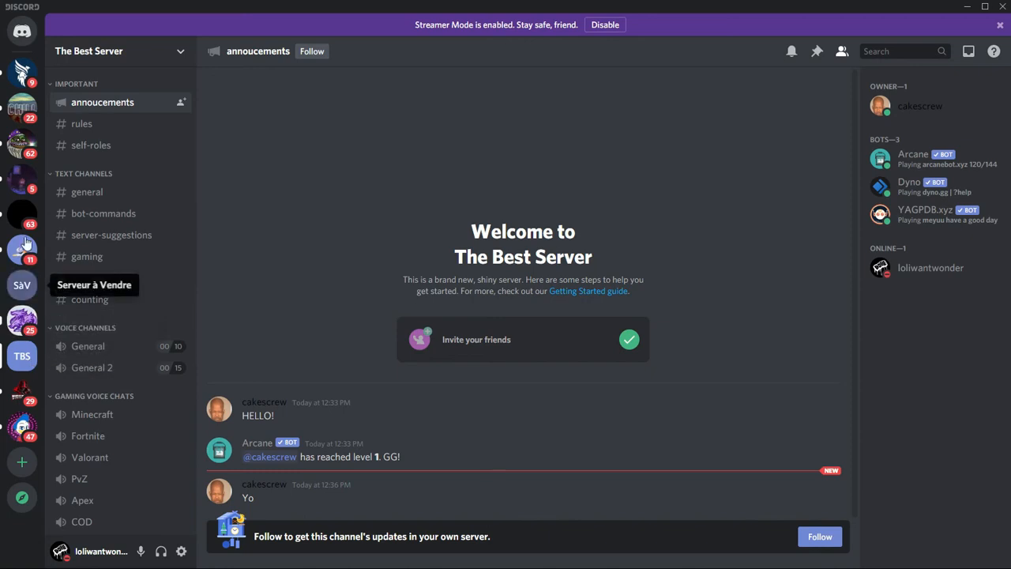
left_click(34, 120)
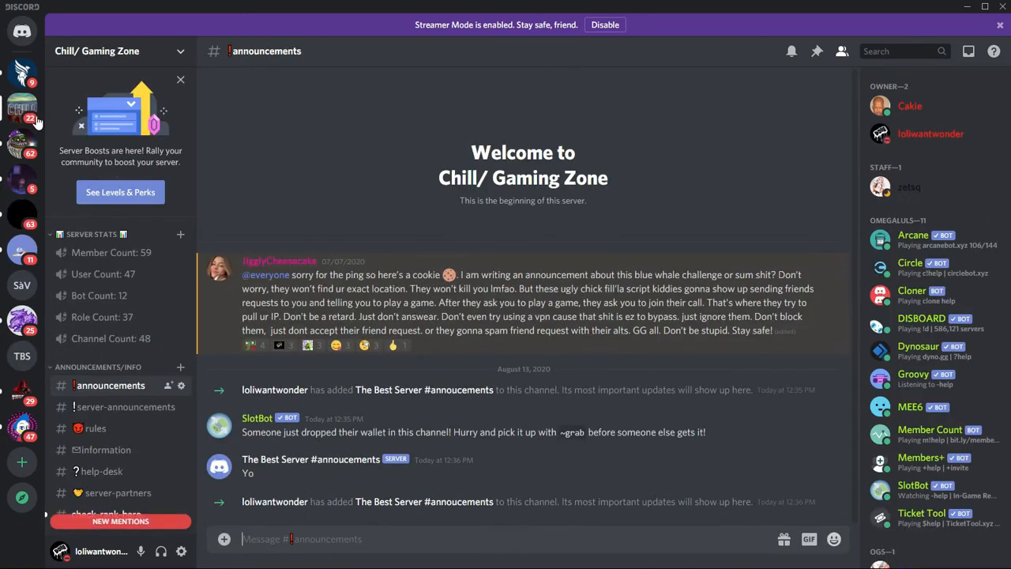